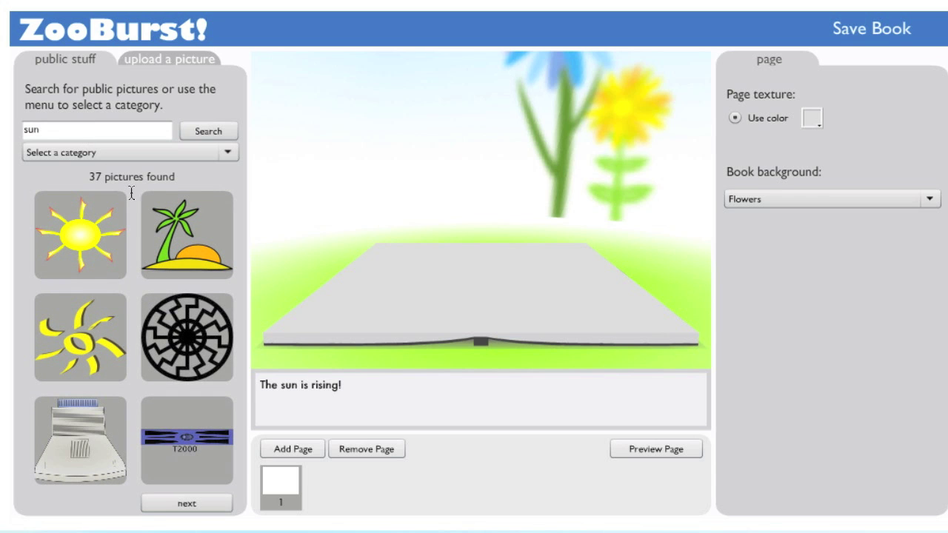
Add the orange sun with pointed rays from the second page of sun pictures and place it near the book page's back right.
scroll(131, 212, "down", 2)
scroll(133, 213, "up", 3)
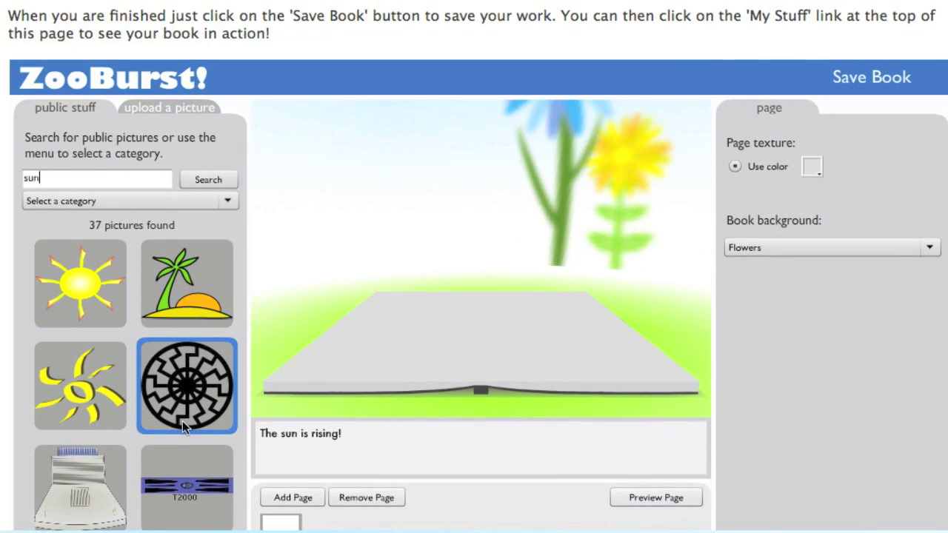
scroll(182, 421, "down", 1)
left_click(186, 463)
scroll(190, 464, "up", 1)
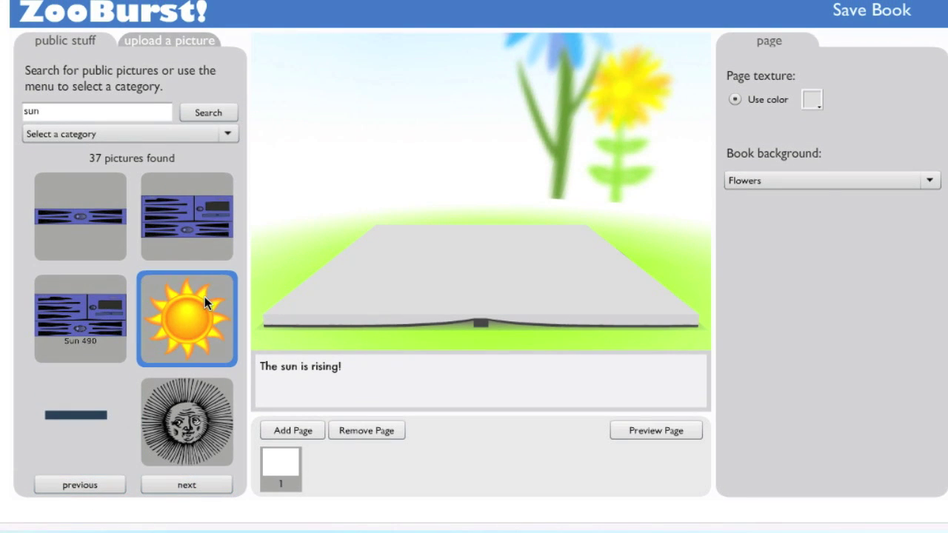
left_click(204, 296)
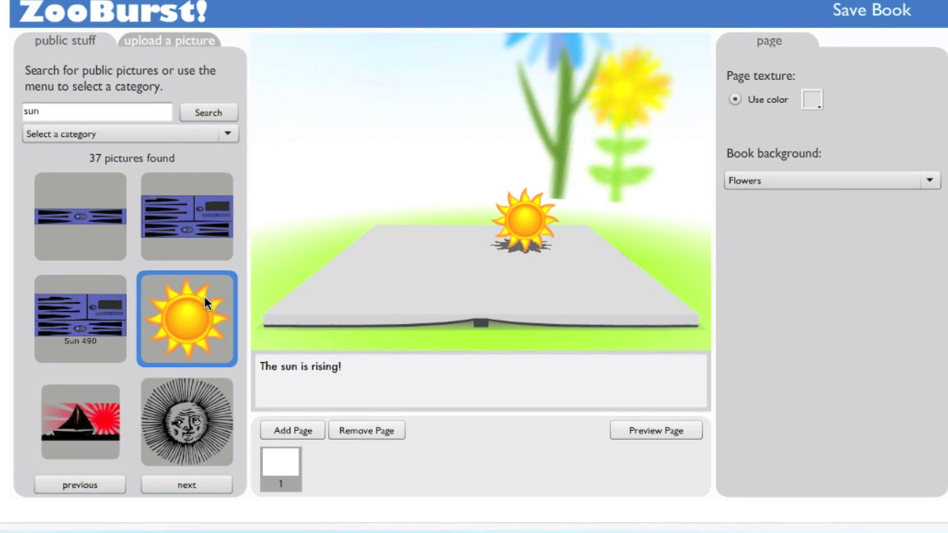
left_click(516, 231)
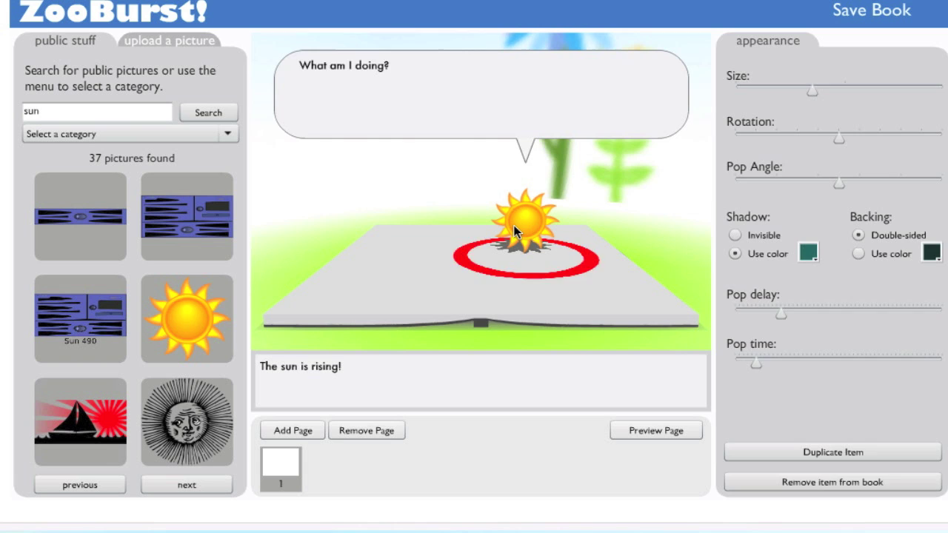
left_click_drag(524, 216, 558, 238)
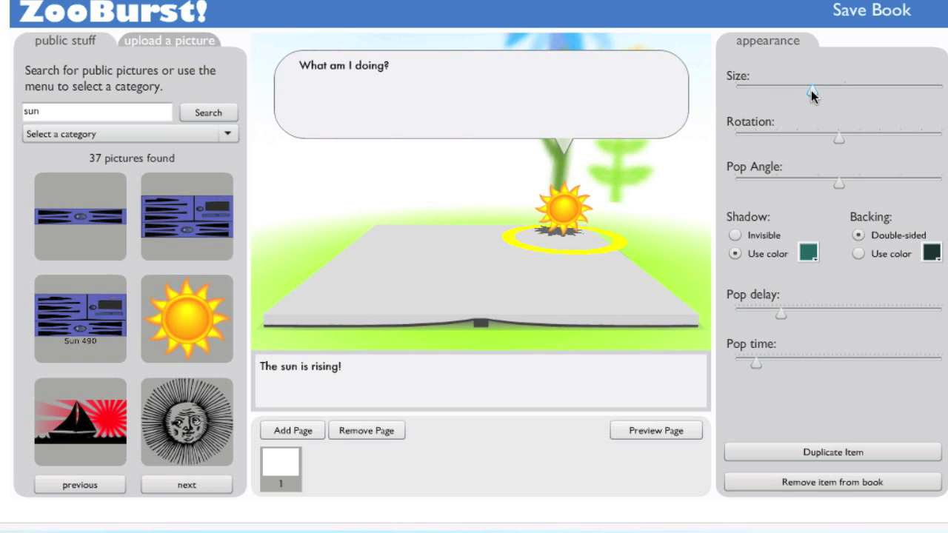
Shrink the sun slightly, rotate it a little and reduce its pop angle.
left_click_drag(812, 91, 870, 90)
left_click_drag(815, 91, 863, 104)
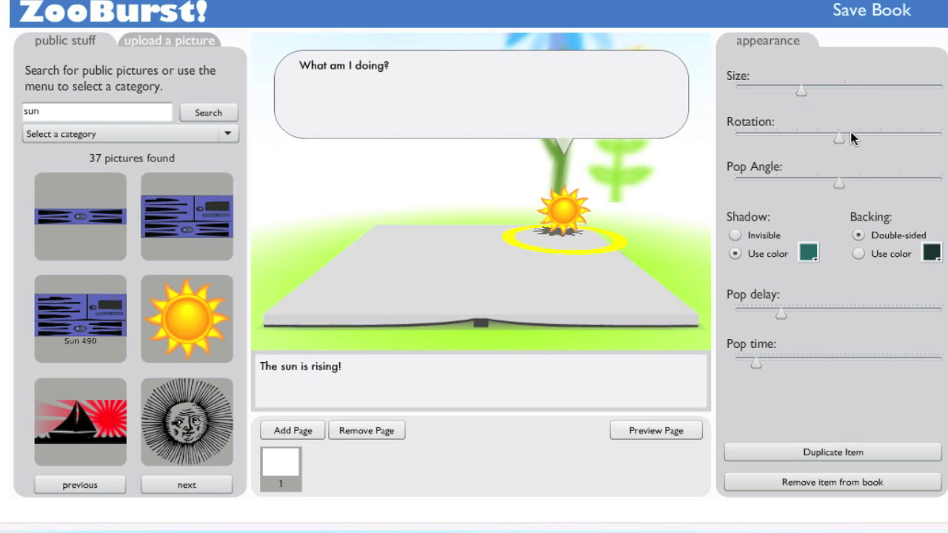
mouse_move(841, 144)
left_mouse_down()
mouse_move(808, 144)
mouse_move(844, 142)
left_mouse_up()
left_click_drag(841, 179, 819, 183)
Color the sun's shadow light green and increase its pop delay and pop time.
left_click(809, 250)
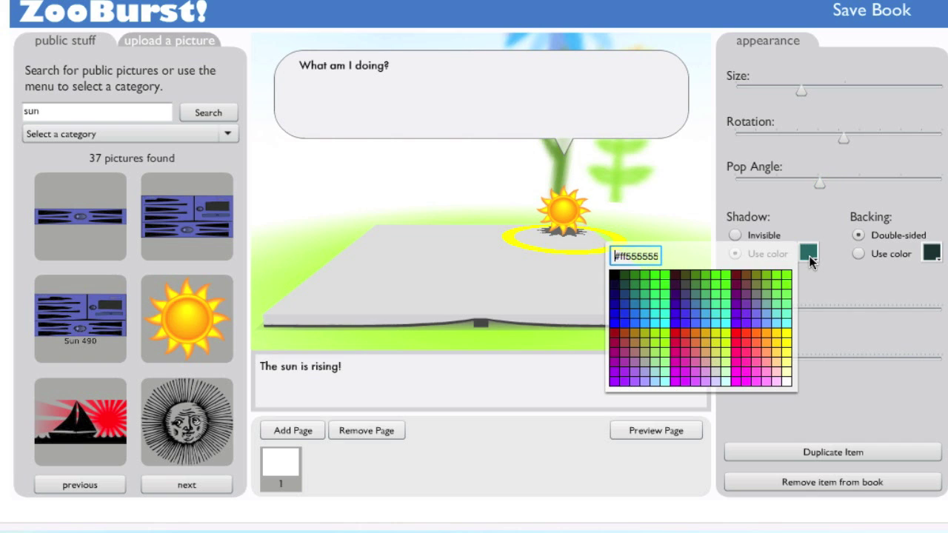
left_click(721, 361)
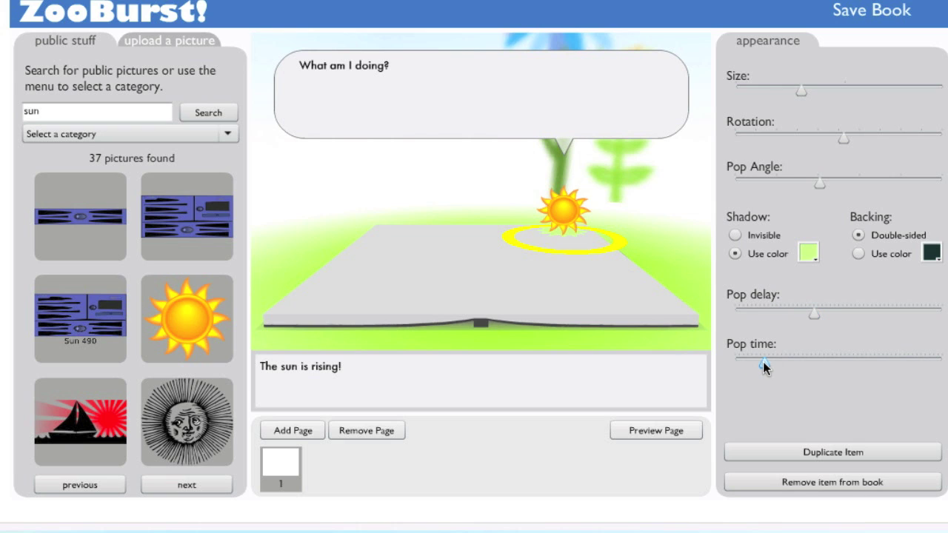
left_click(838, 449)
Replace the sun's speech bubble text with "I am the sun! Bright and Shiny.".
left_click_drag(483, 63, 265, 46)
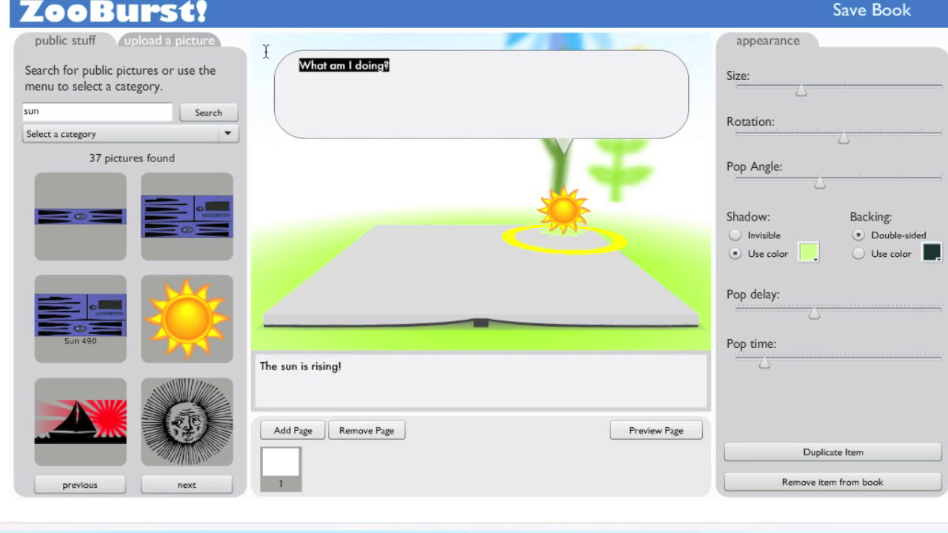
type("I am the ")
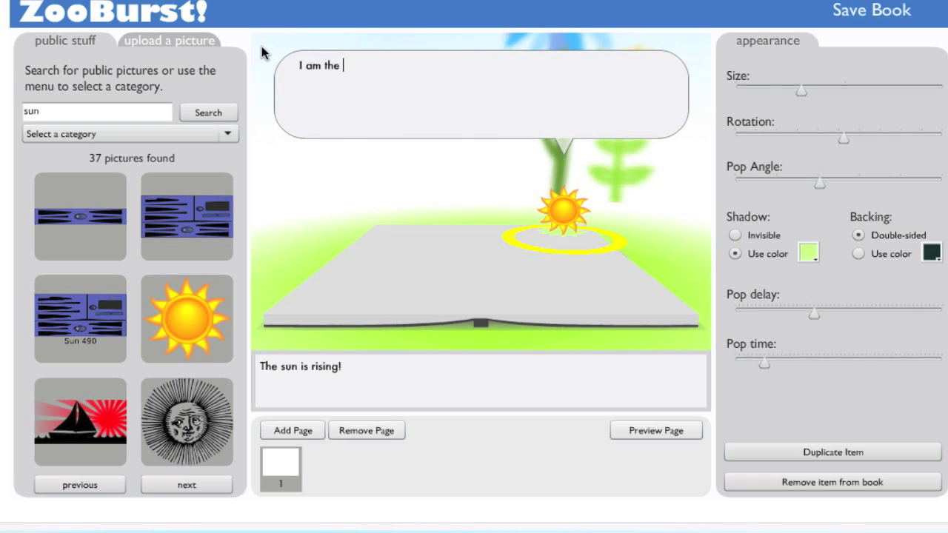
type("sun!  Bright and Shiny.")
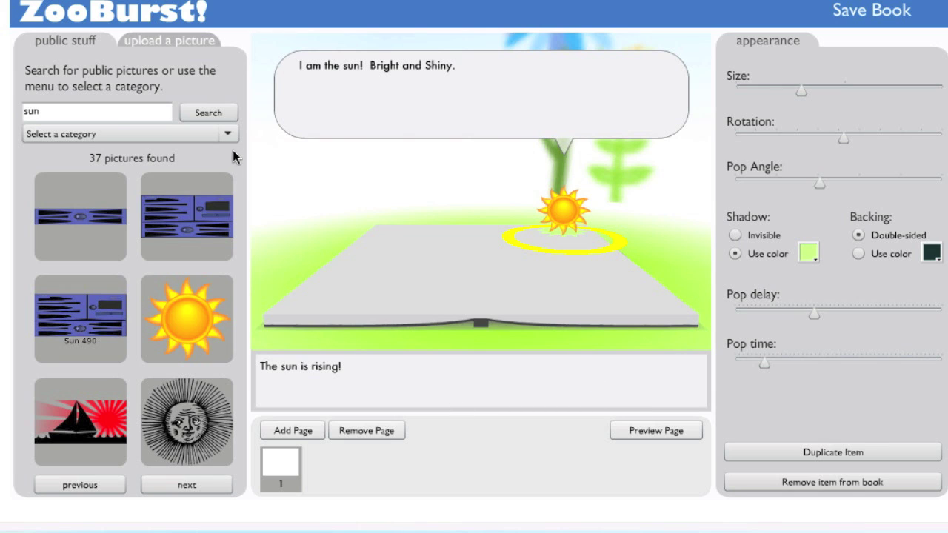
Search the public pictures for "tree", add the green palm tree and place it at the front left of the book page.
double_click(115, 112)
type("tree")
key("Return")
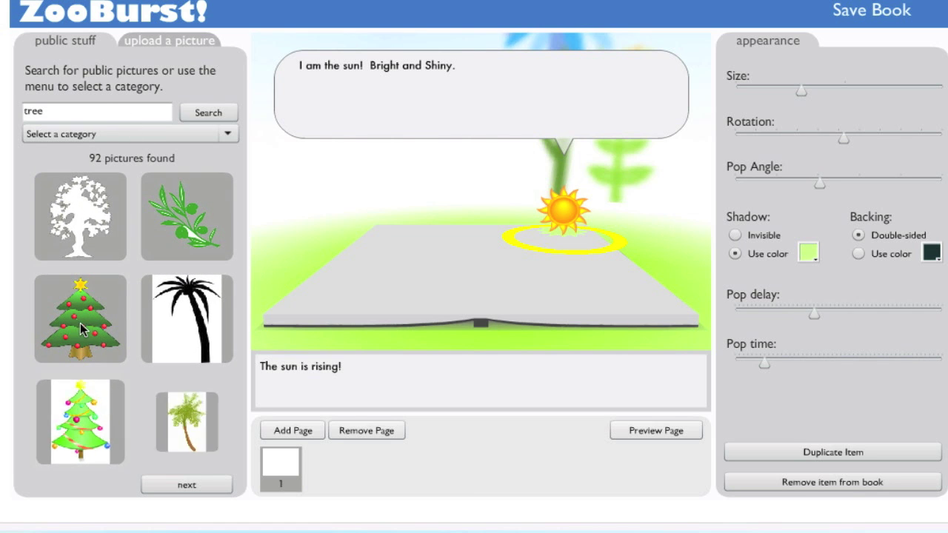
left_click(192, 439)
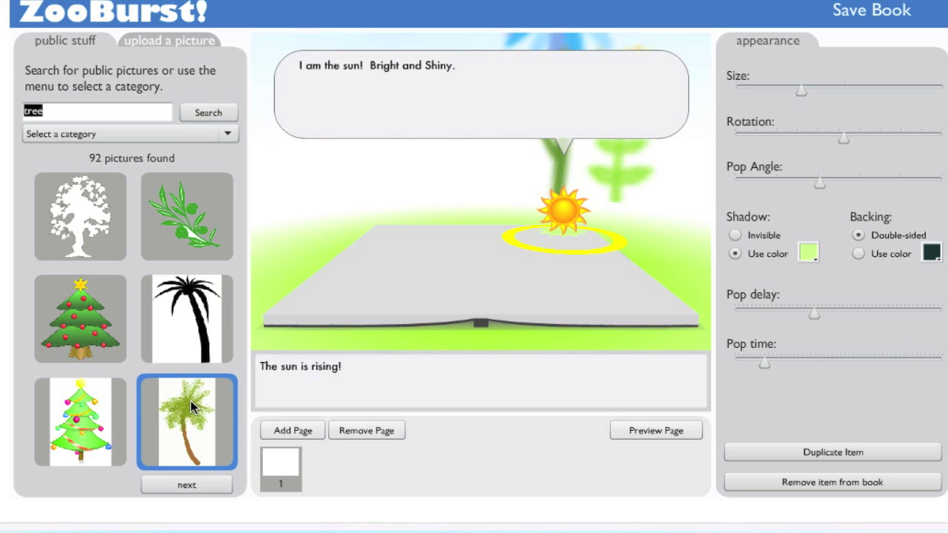
left_click(478, 244)
left_click_drag(478, 244, 375, 304)
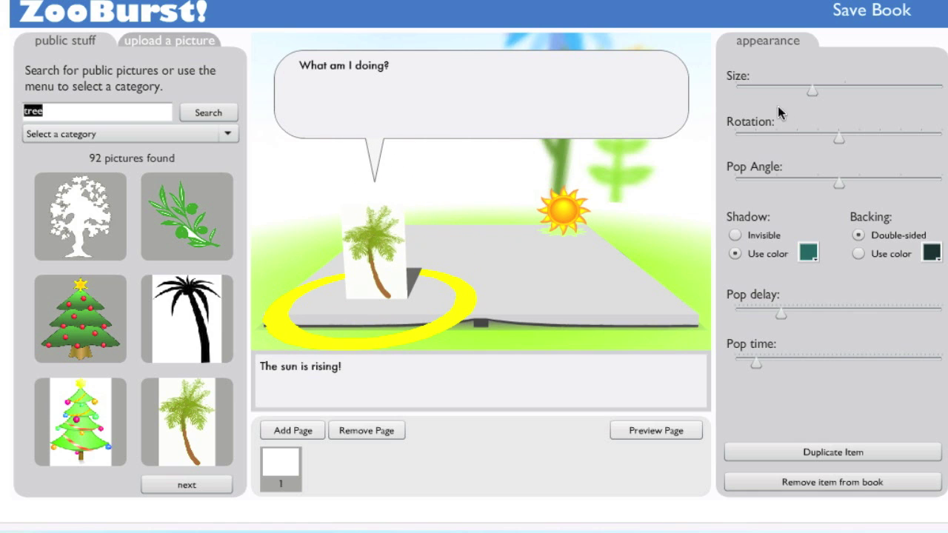
Enlarge the palm tree, move it farther back on the page and adjust its rotation and pop angle.
left_click_drag(808, 93, 896, 88)
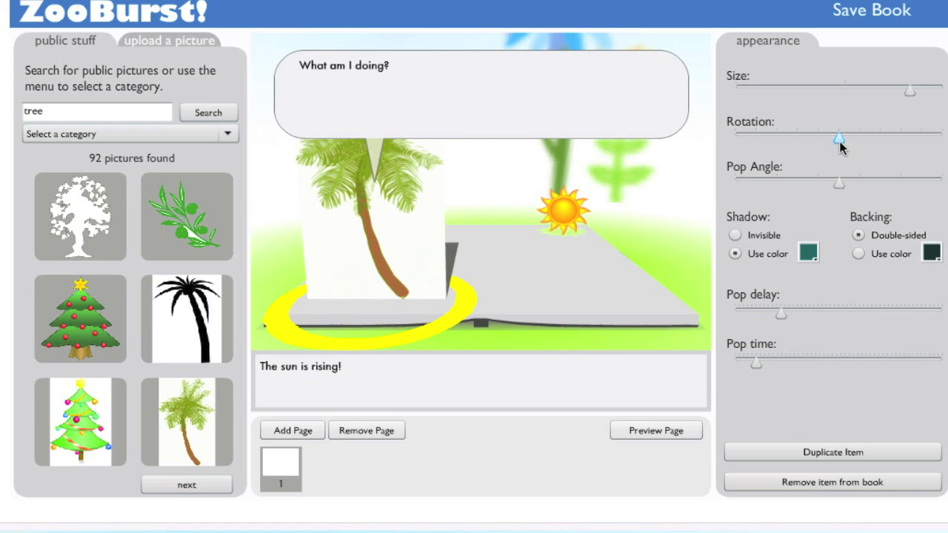
left_click_drag(838, 138, 835, 138)
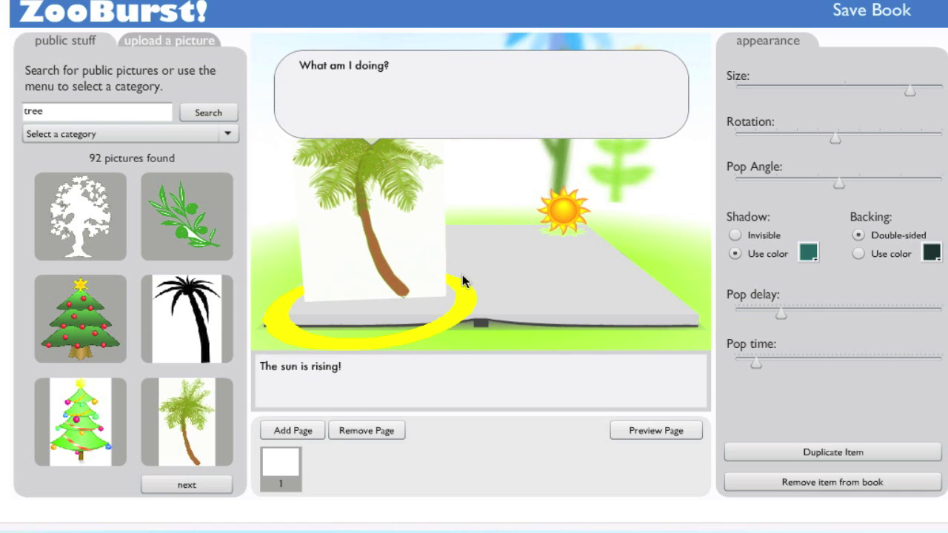
left_click_drag(462, 271, 448, 239)
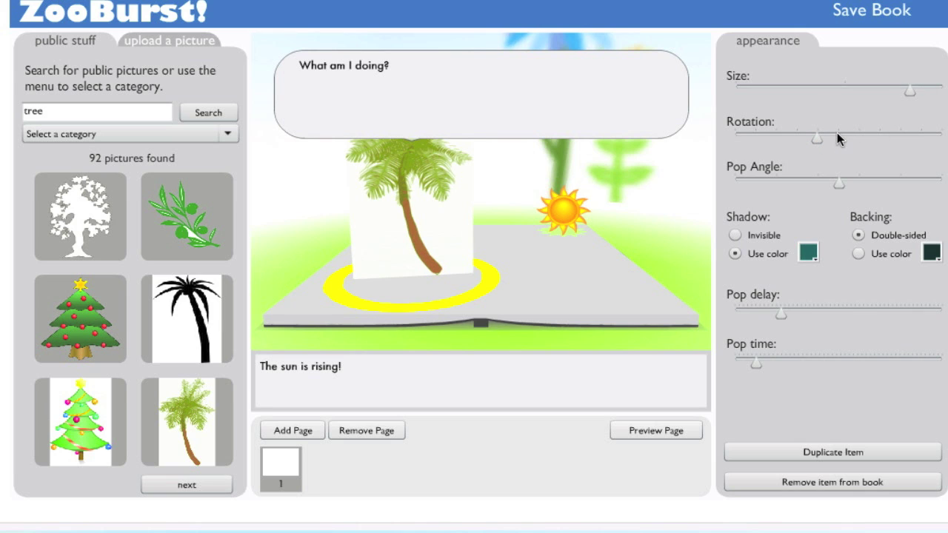
left_click_drag(840, 185, 793, 195)
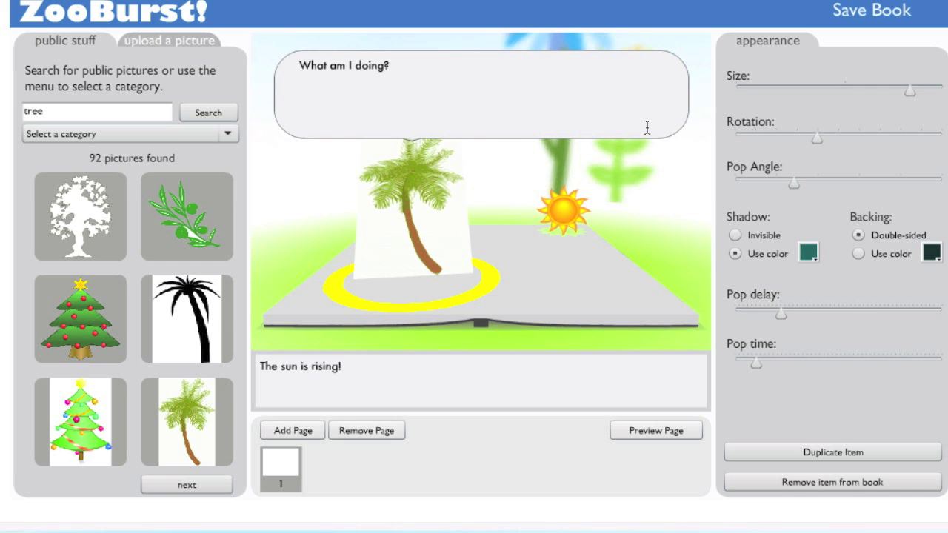
Replace the palm tree's speech bubble text with "Hi Sun - I am a tree!".
left_click_drag(548, 74, 233, 69)
type("Hi Sun - I am a tree!")
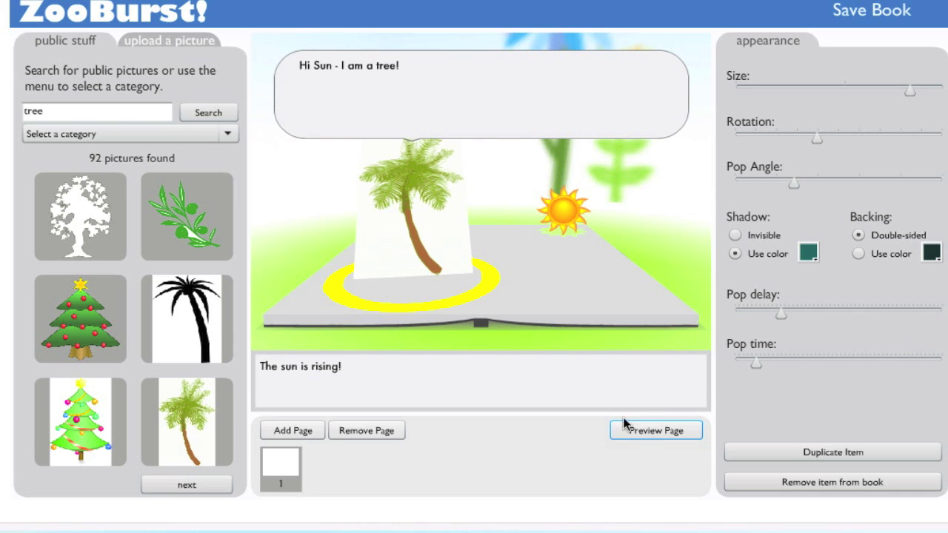
Add a second page to the book and insert the light green Christmas tree picture on it.
left_click(289, 437)
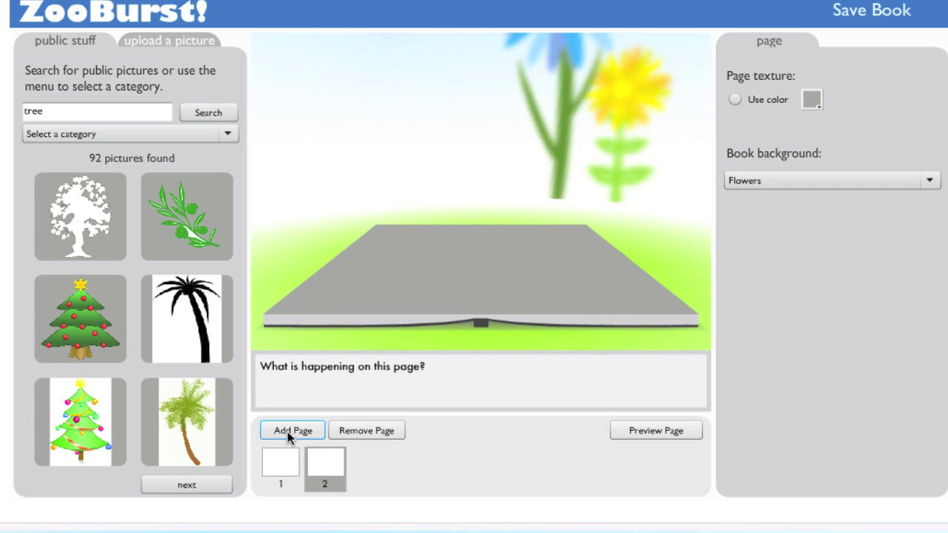
mouse_move(424, 259)
left_mouse_down()
mouse_move(389, 273)
mouse_move(440, 290)
mouse_move(455, 259)
mouse_move(438, 254)
mouse_move(422, 268)
left_mouse_up()
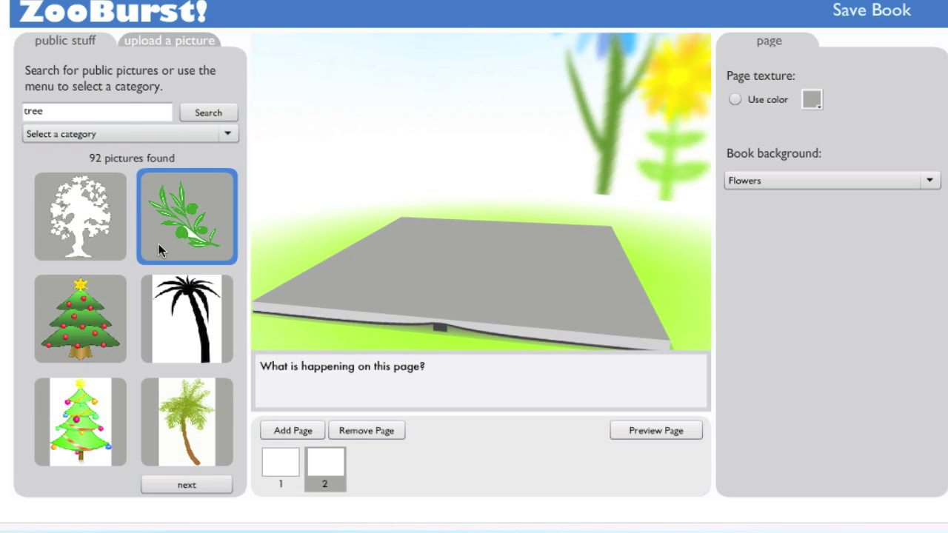
left_click(107, 410)
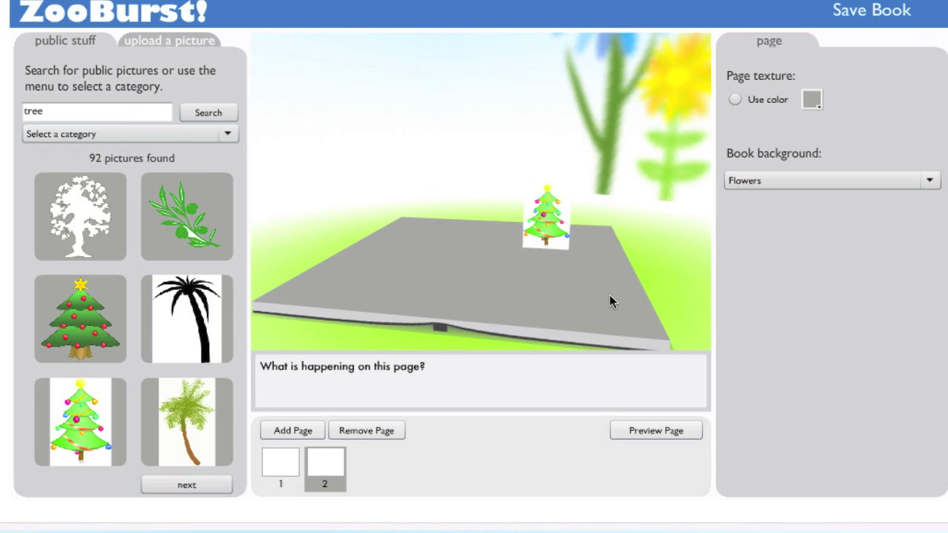
Enlarge the Christmas tree and move it to the middle of page 2.
left_click(547, 237)
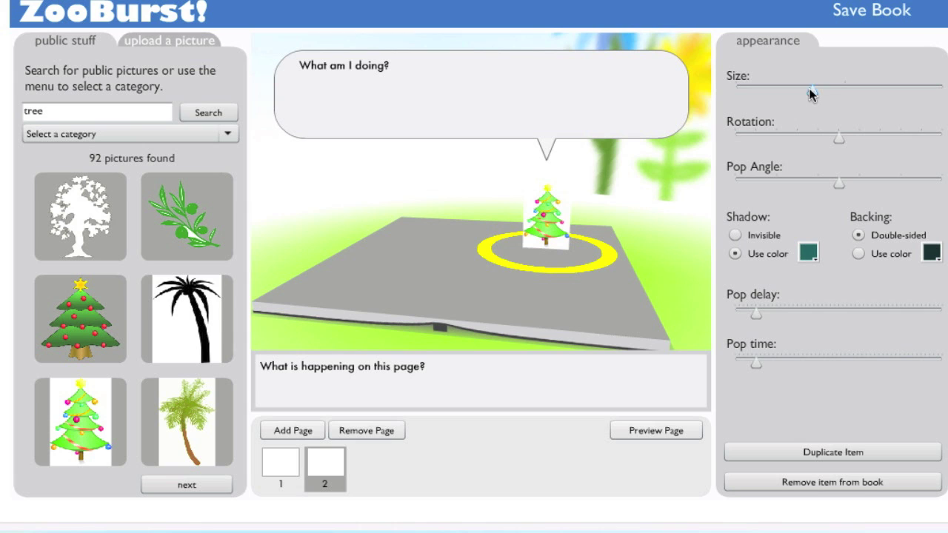
left_click_drag(811, 92, 845, 90)
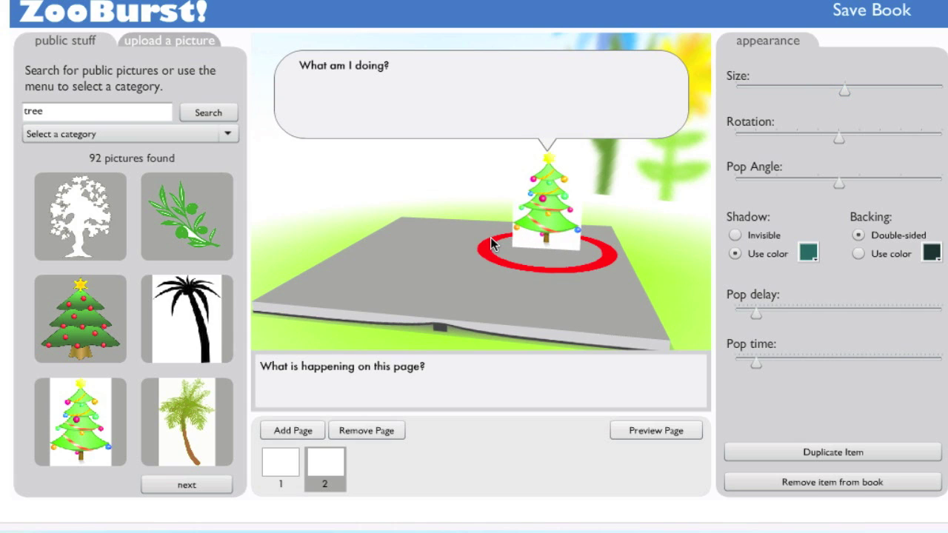
left_click_drag(557, 245, 466, 278)
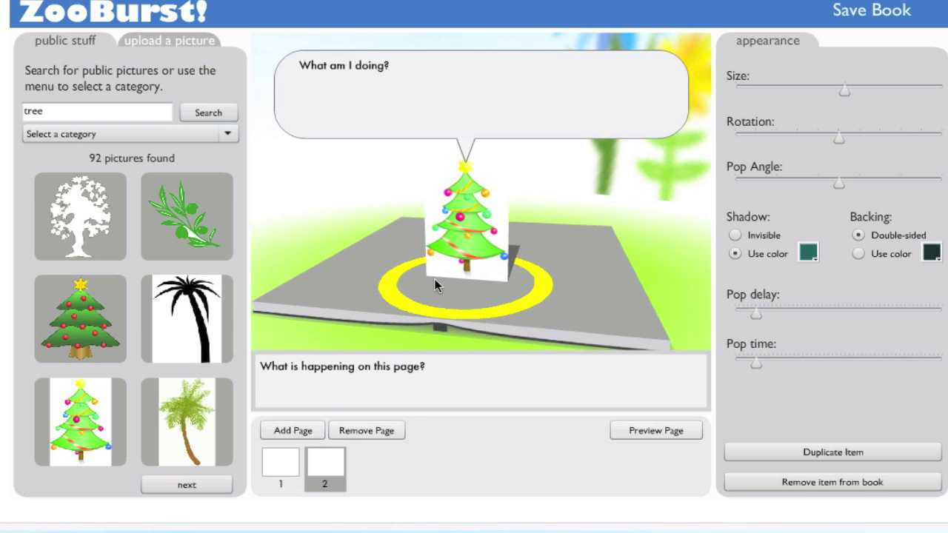
left_click(445, 311)
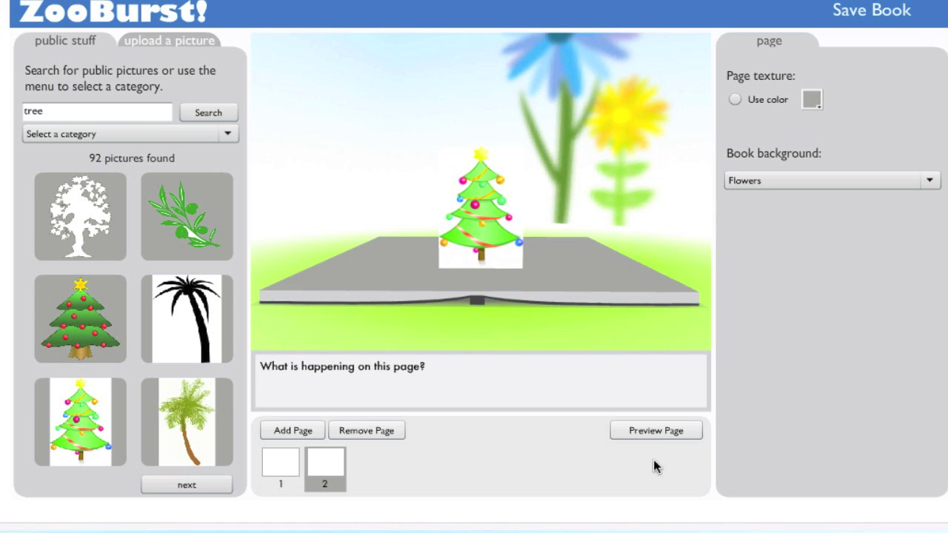
Preview page 2 and page 1 of the book.
left_click(649, 431)
left_click(288, 461)
left_click(654, 429)
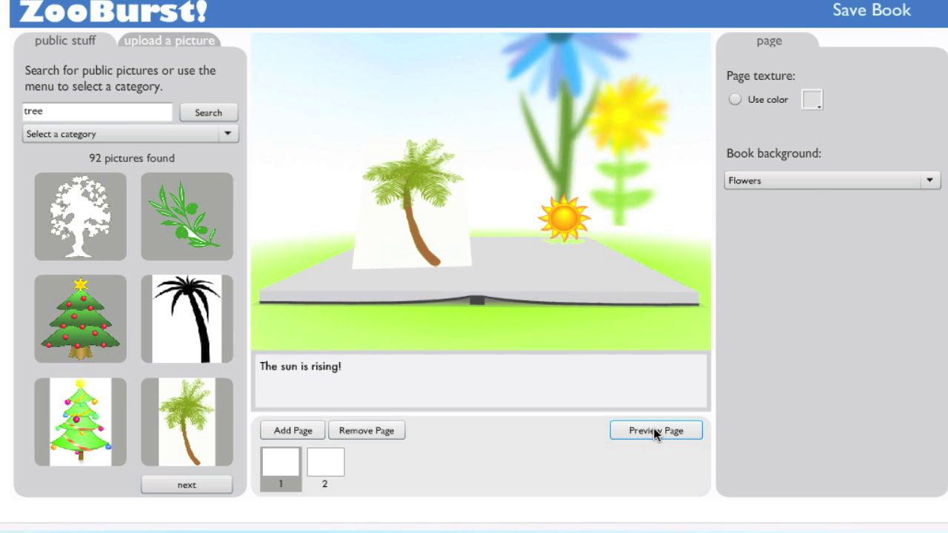
Set the book background to Sea Floor.
left_click(811, 181)
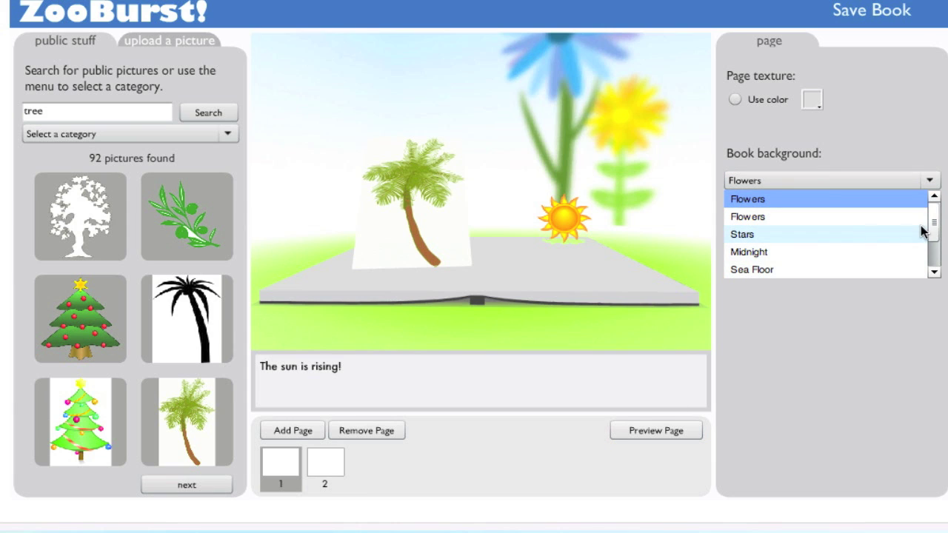
left_click_drag(933, 250, 936, 265)
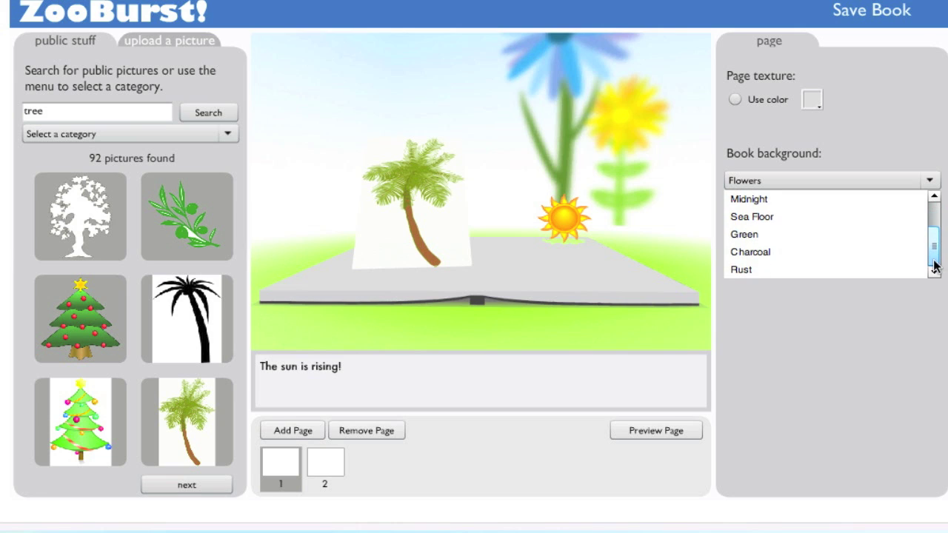
left_click(934, 214)
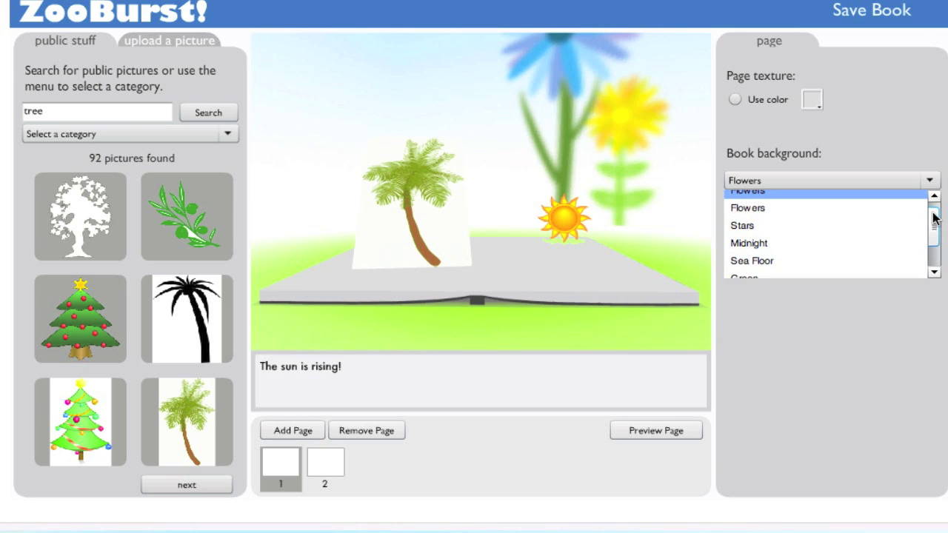
left_click(808, 259)
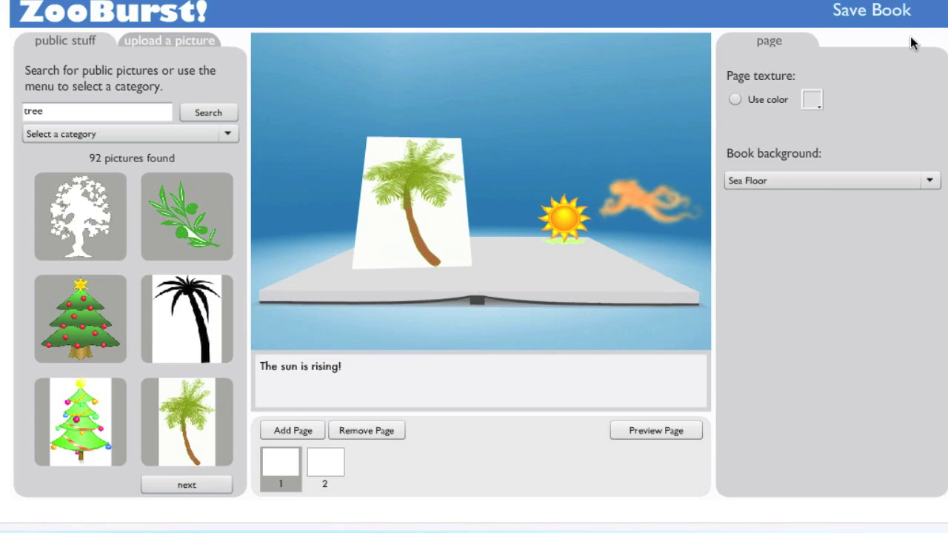
Save the "Hello Sunshine" book with the description "TEST" and return to the book editor.
left_click(886, 16)
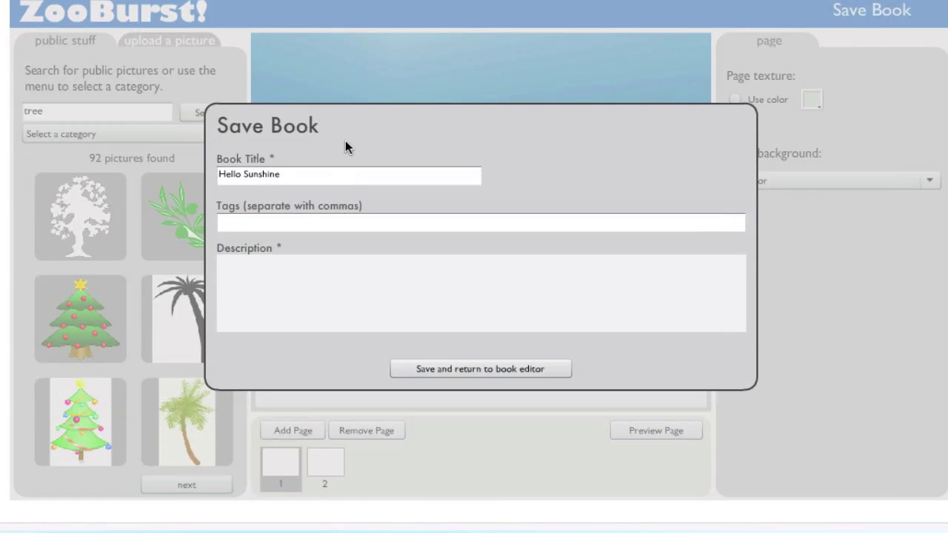
left_click(303, 228)
left_click(308, 282)
type("TEST")
left_click(407, 370)
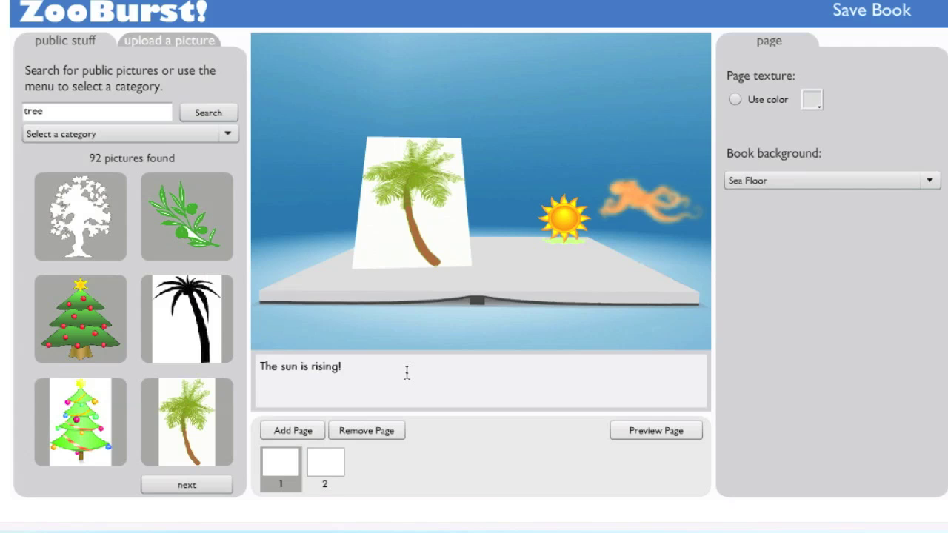
Leave the book editor and open the personal list of saved books, accepting the prompt to leave the page.
scroll(407, 372, "down", 1)
scroll(407, 372, "up", 3)
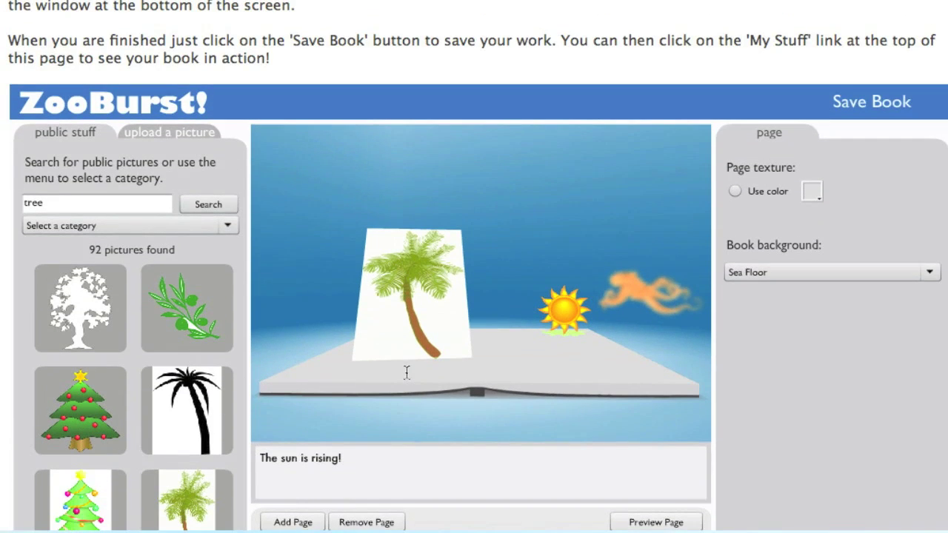
scroll(478, 323, "up", 5)
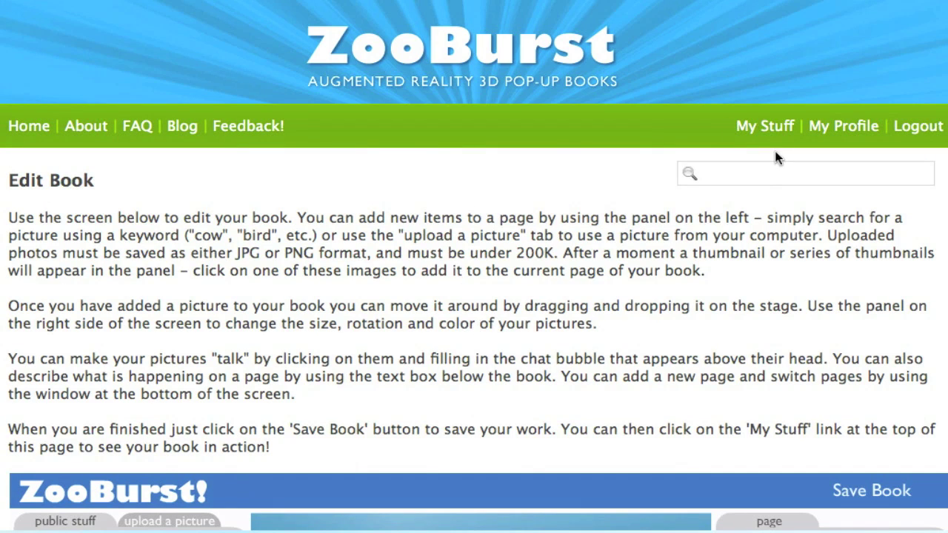
left_click(765, 126)
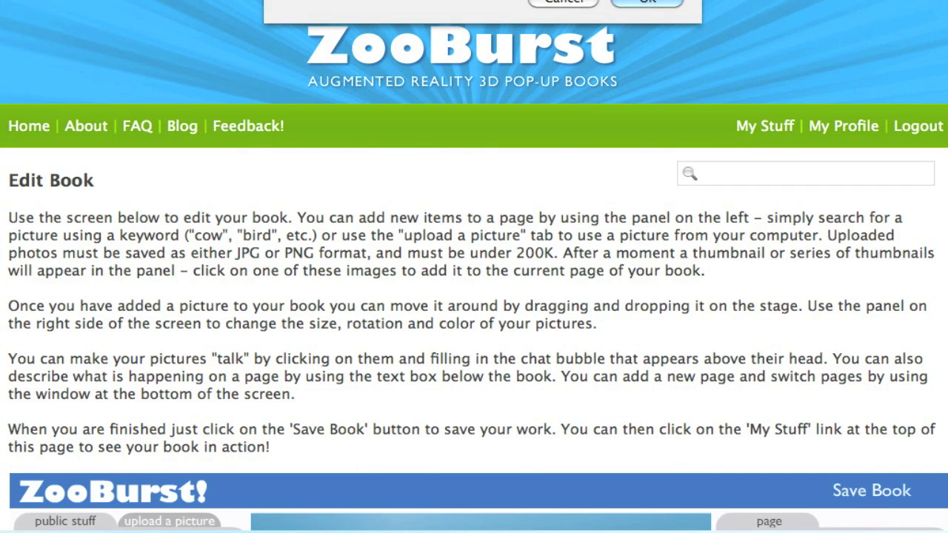
left_click(638, 3)
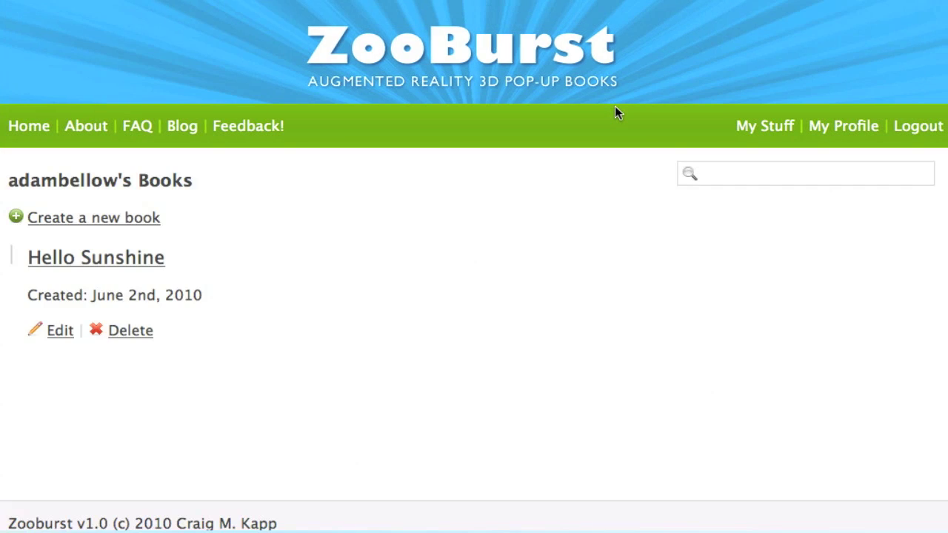
Open the saved "Hello Sunshine" book and start playing it.
scroll(585, 106, "down", 1)
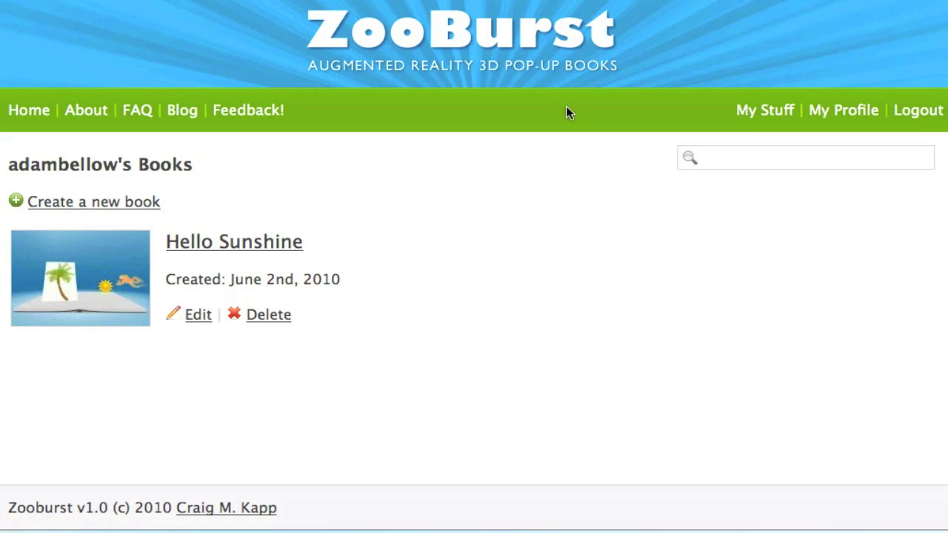
left_click(272, 248)
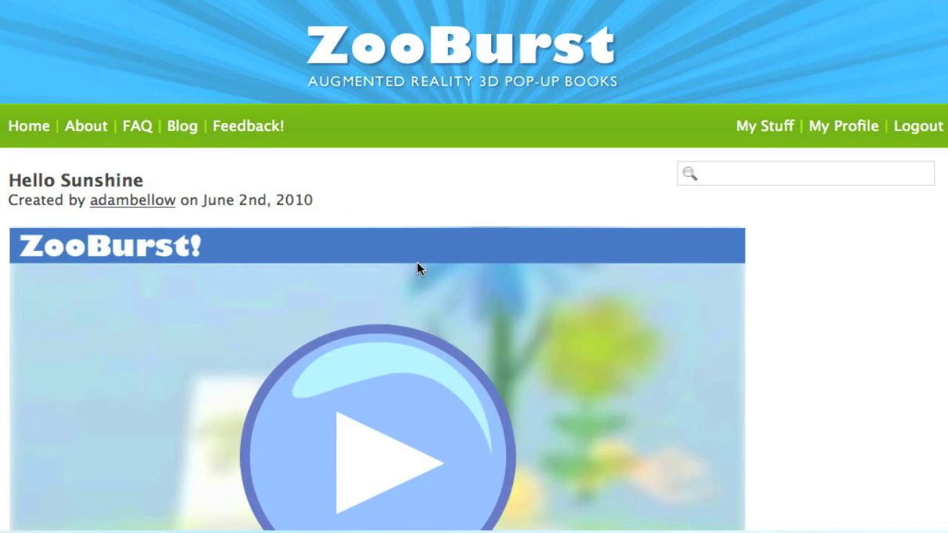
scroll(417, 266, "down", 4)
scroll(417, 262, "down", 2)
left_click(380, 312)
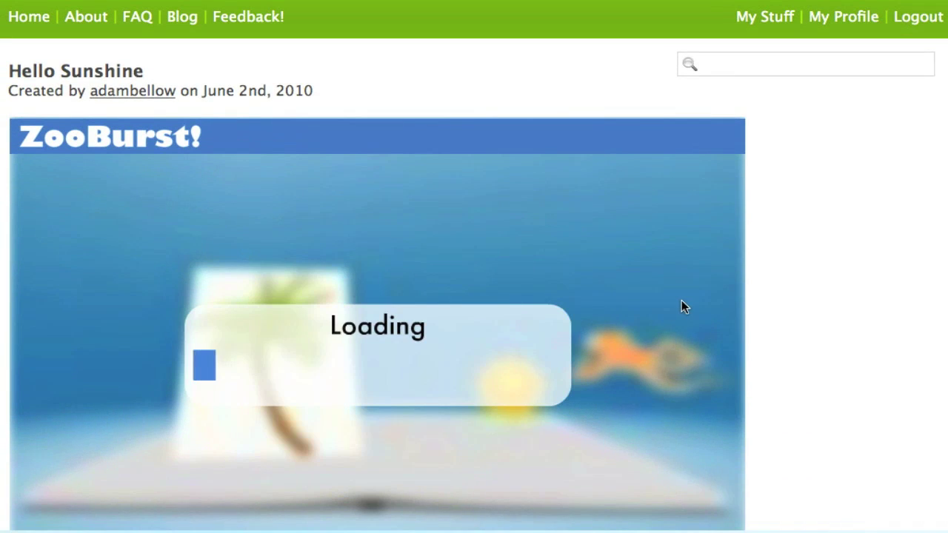
Display the palm tree's and the sun's speech bubbles on page 1, and examine the description, tags, embed and comment options beneath the book.
scroll(683, 307, "down", 5)
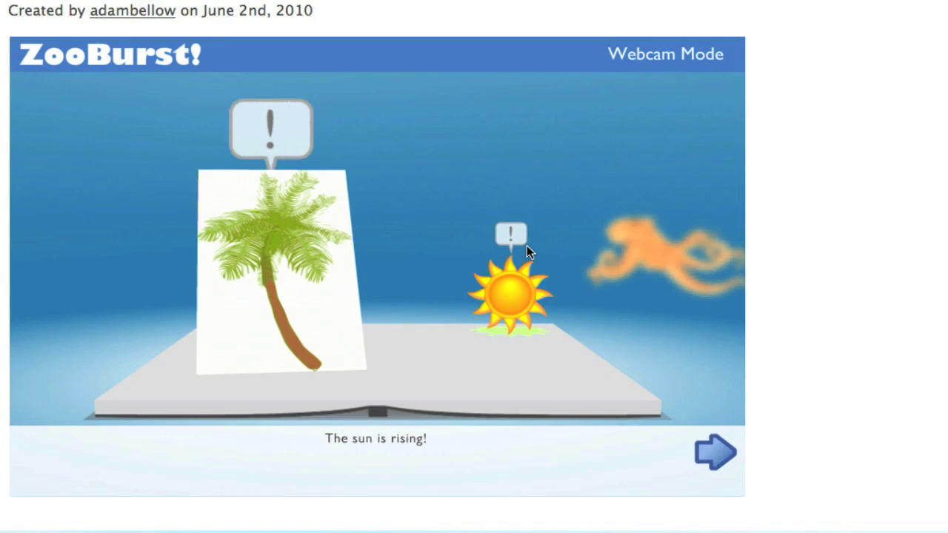
left_click(526, 244)
left_click(298, 212)
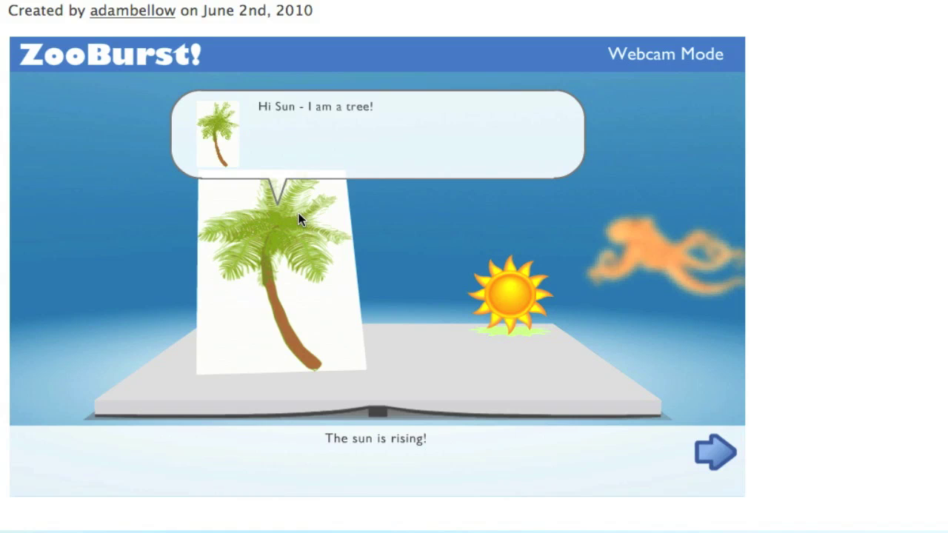
left_click(521, 307)
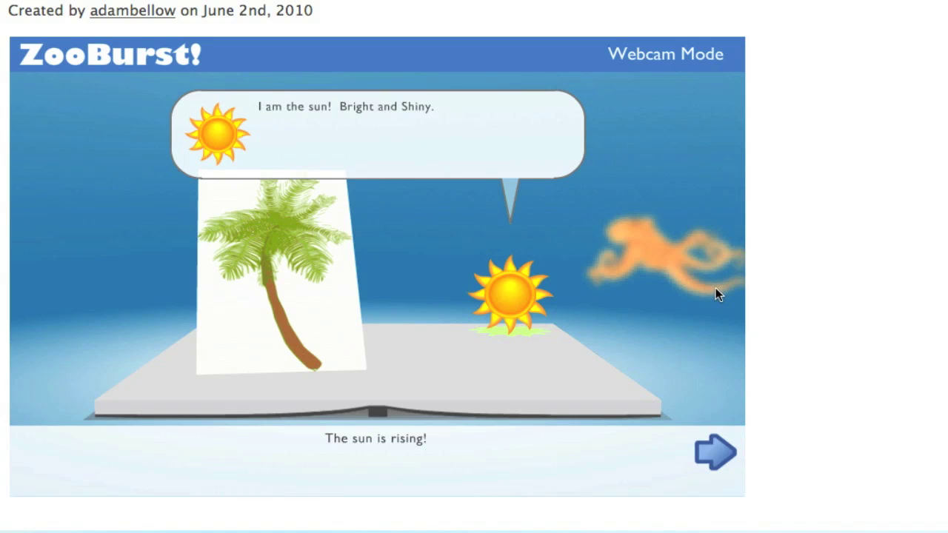
scroll(716, 294, "down", 5)
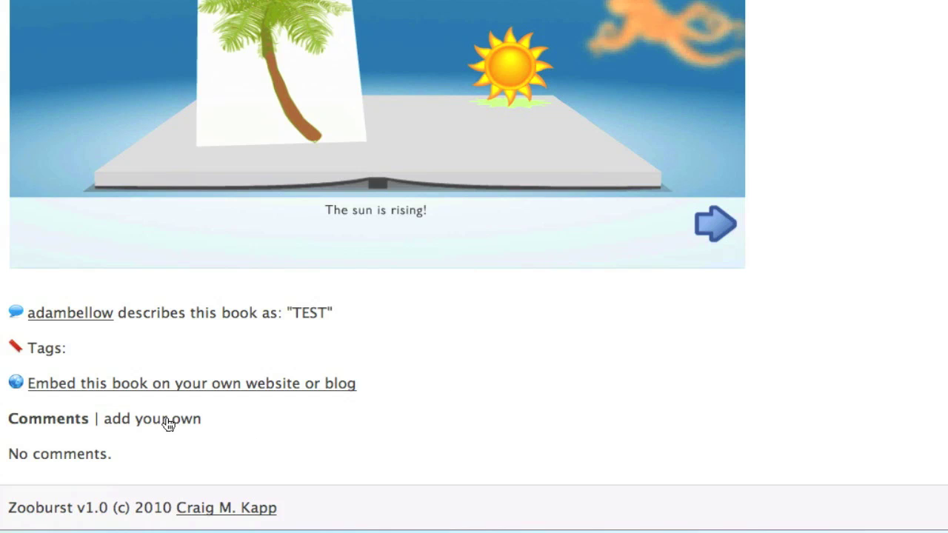
scroll(450, 400, "up", 7)
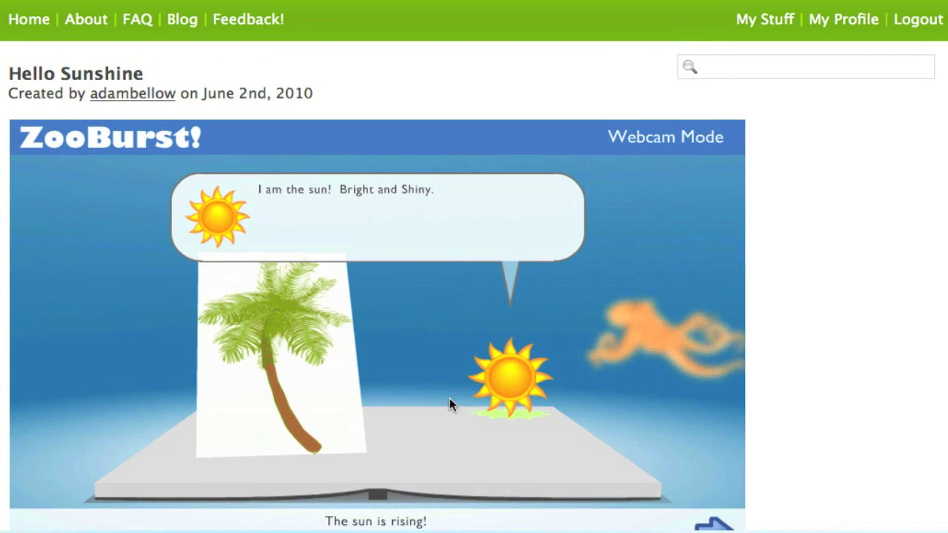
Switch the book to Webcam Mode and allow access to the camera and microphone.
scroll(449, 397, "down", 3)
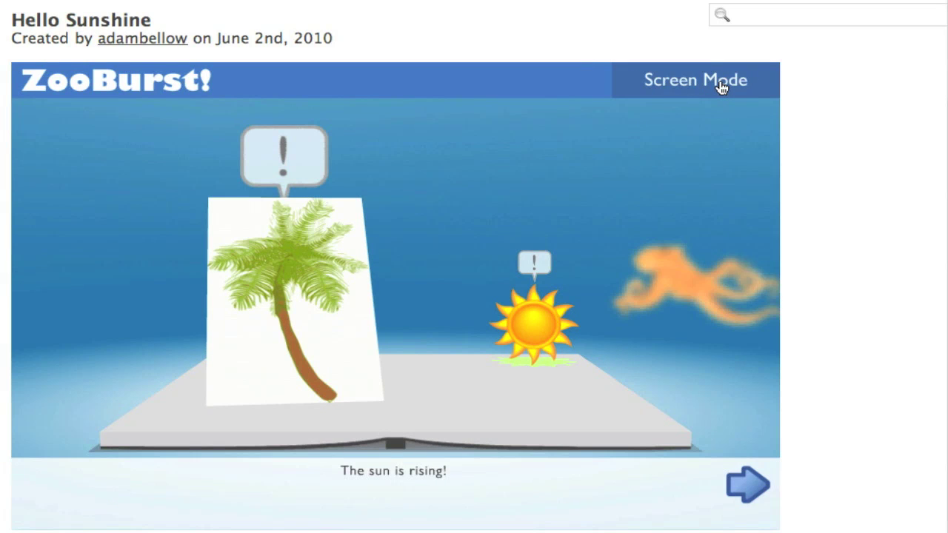
left_click(721, 87)
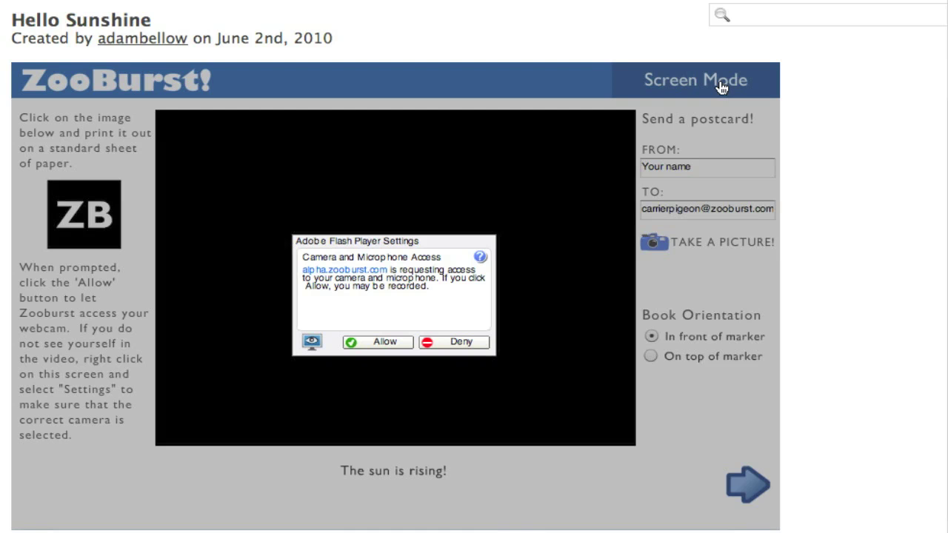
left_click(398, 350)
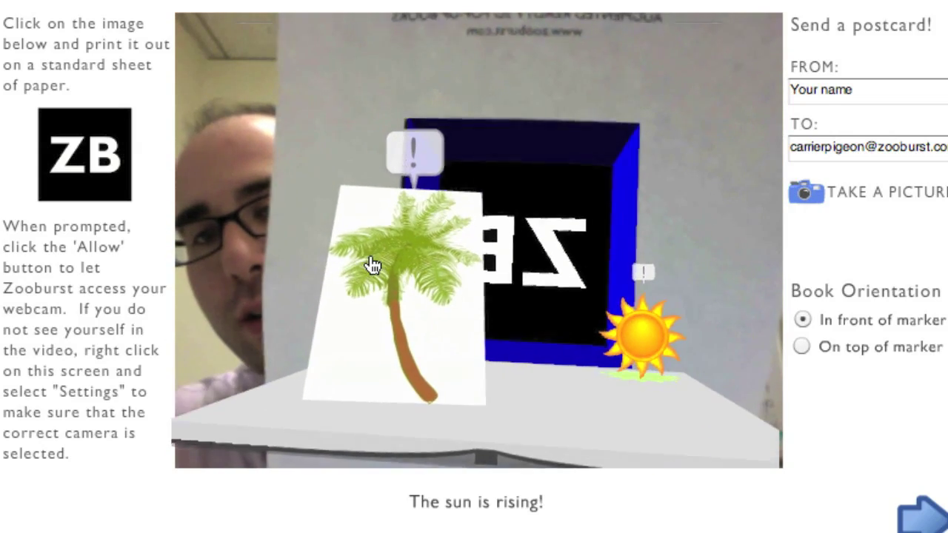
Display the palm tree's and the sun's speech bubbles in the webcam view and turn to page 2.
left_click(372, 265)
left_click(634, 329)
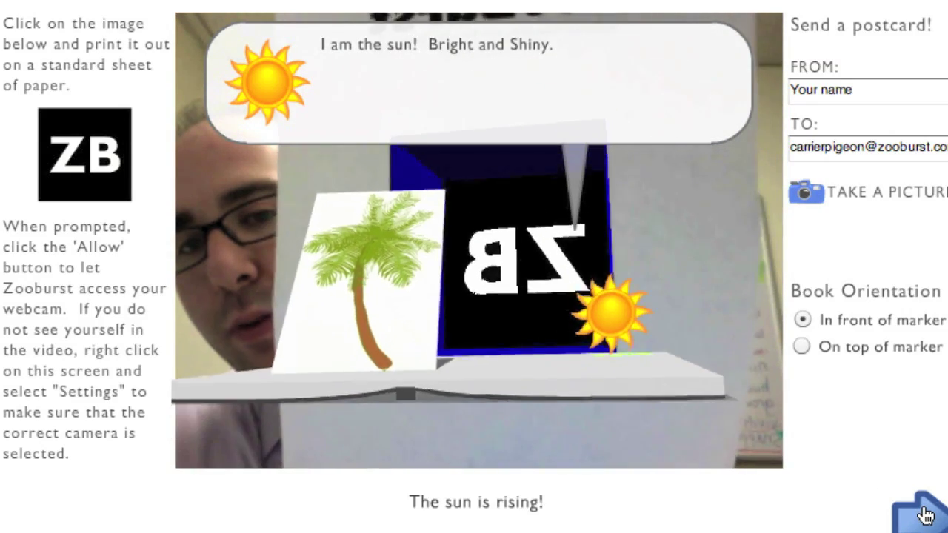
left_click(925, 514)
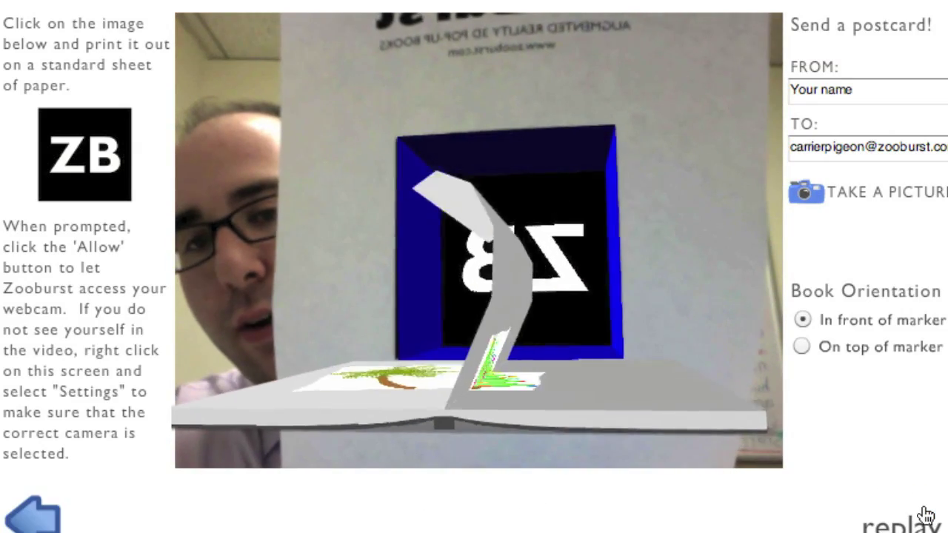